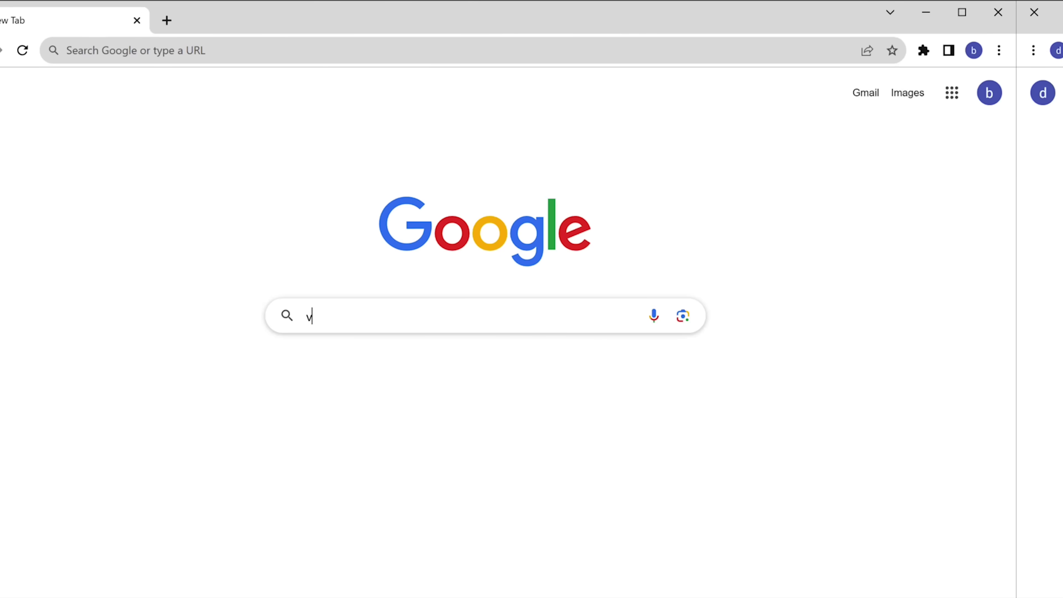
# Step: Open the VidMix web editor at vidmix.app in Chrome and start a media import
pyautogui.write('idmix.app')
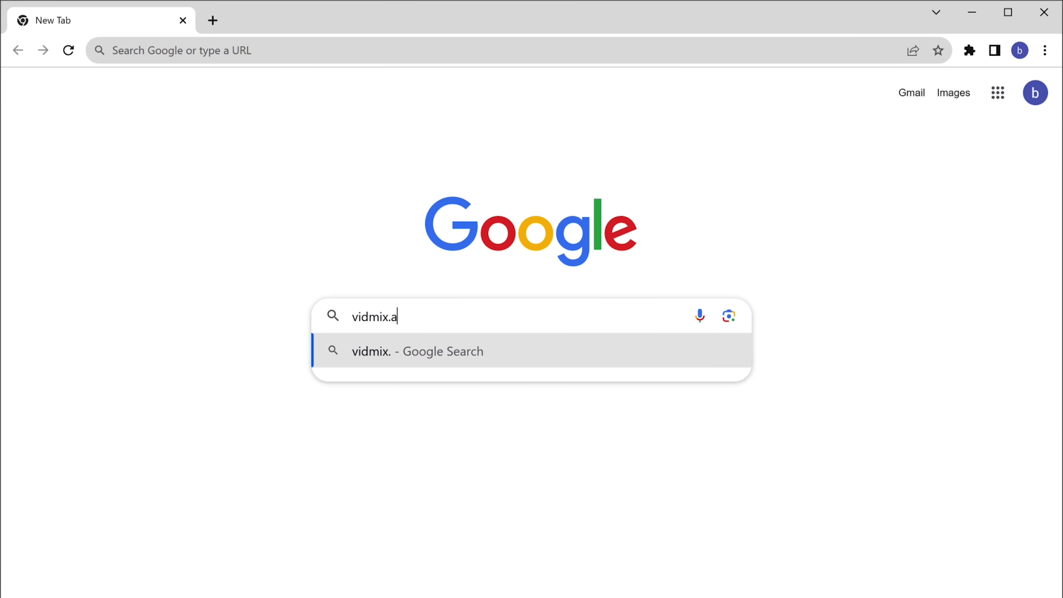
pyautogui.press('Return')
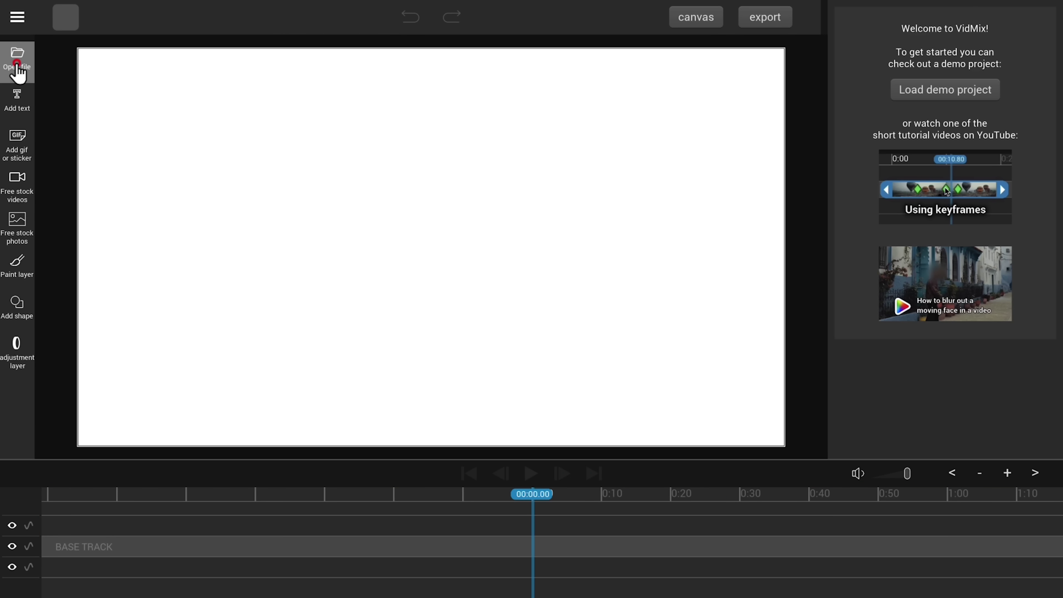
pyautogui.click(16, 65)
# Step: Load the talking-head video and export one presenter frame as a still PNG
pyautogui.click(131, 164)
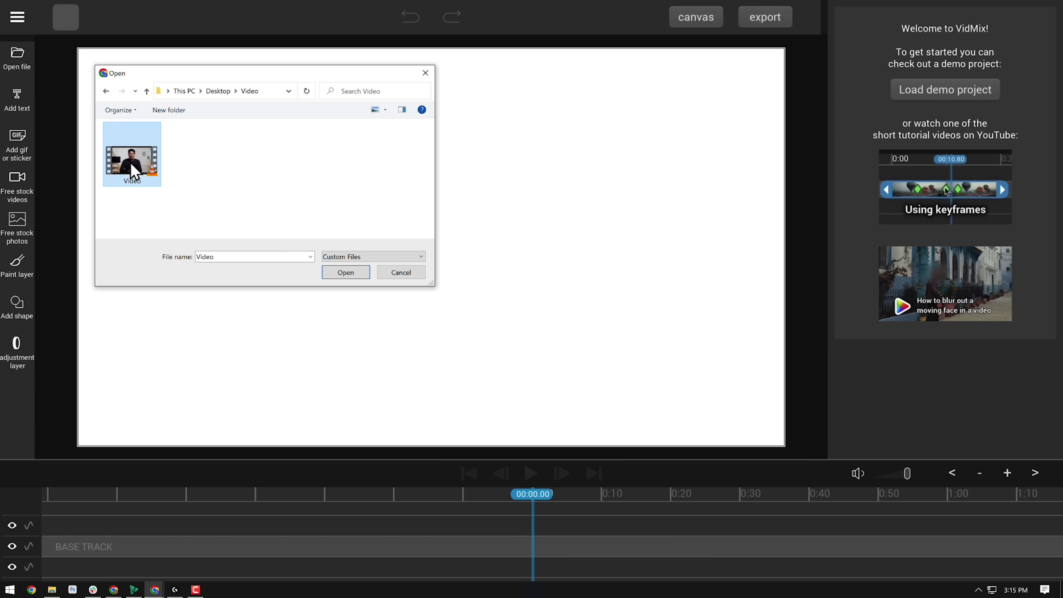
pyautogui.click(344, 273)
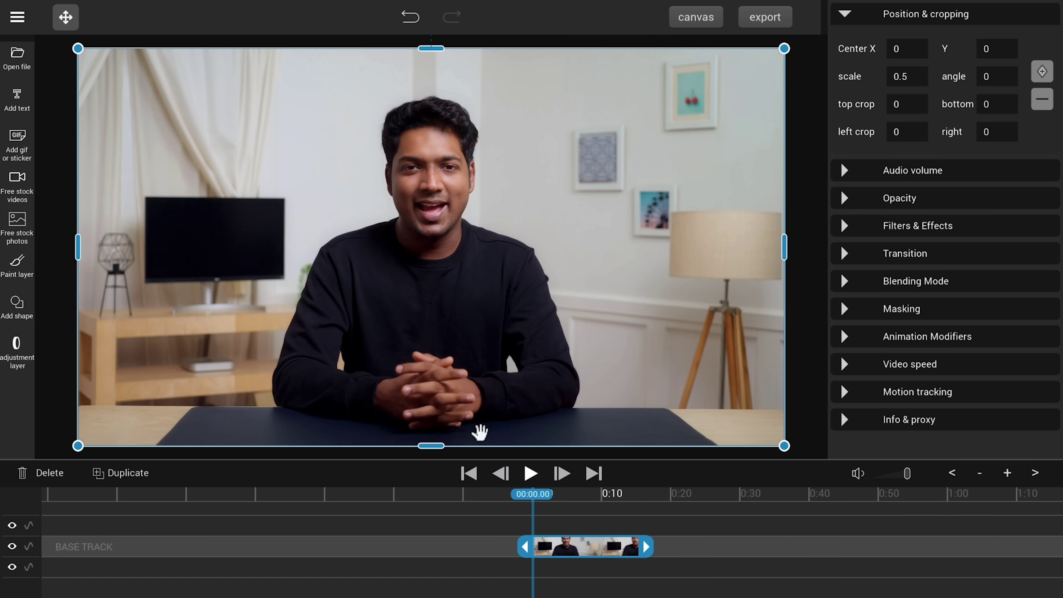
pyautogui.moveTo(532, 495); pyautogui.dragTo(555, 494)
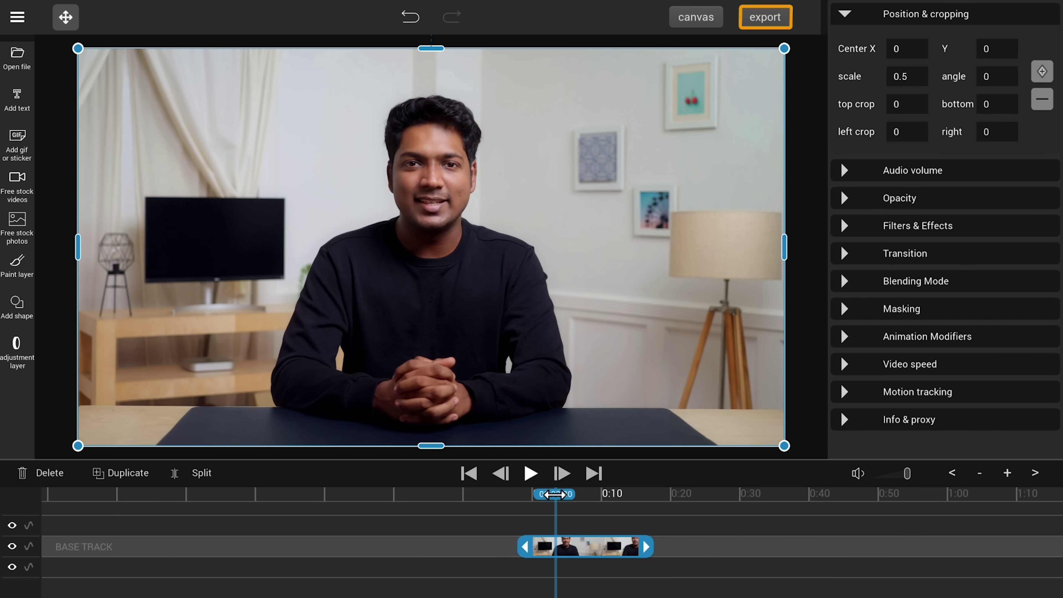
pyautogui.click(766, 25)
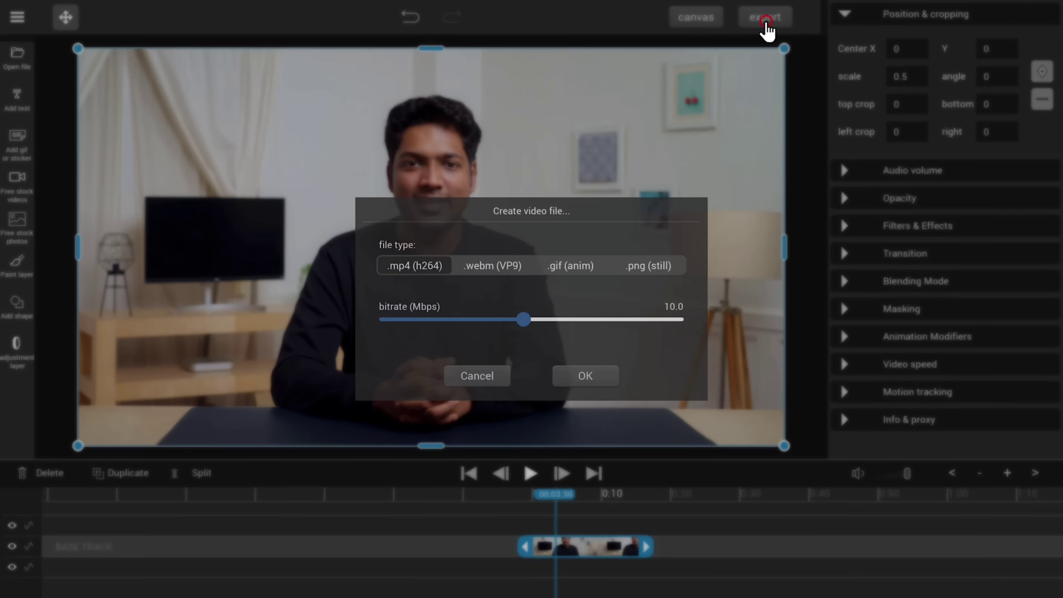
pyautogui.click(650, 268)
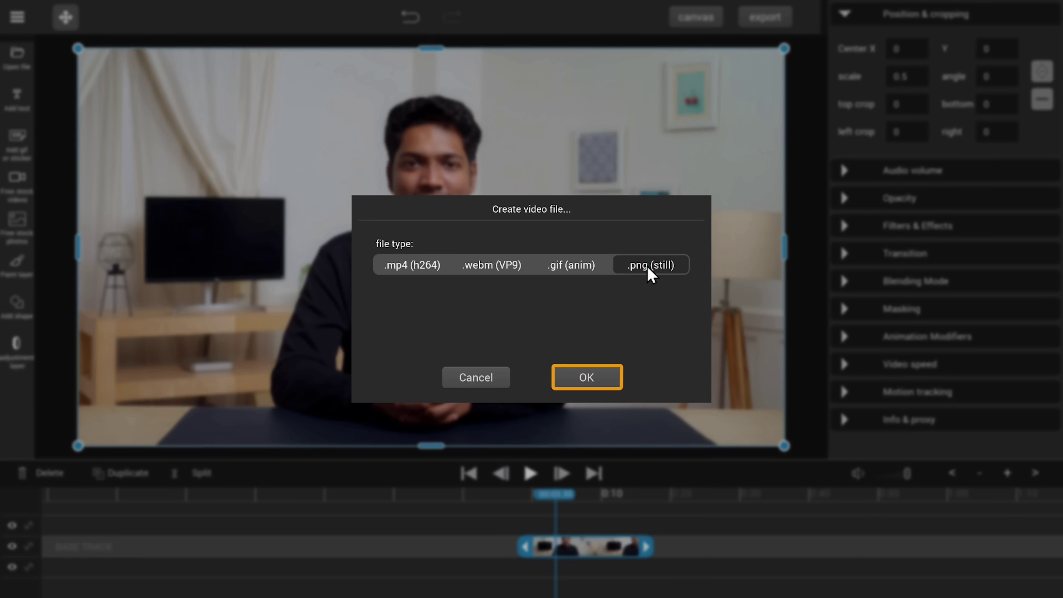
pyautogui.click(586, 378)
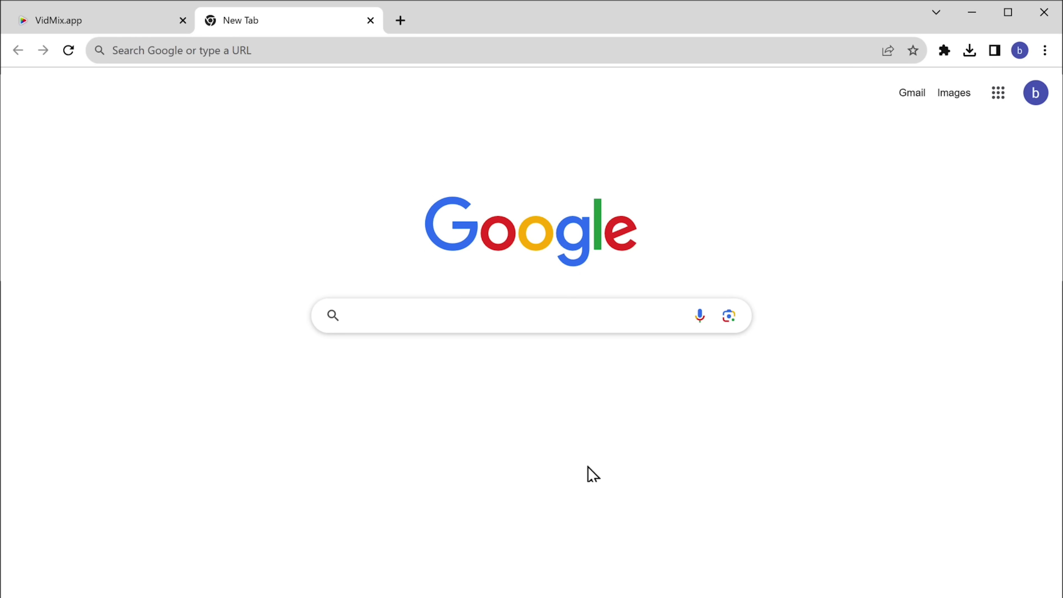
# Step: Go to firefly.adobe.com, open Generative fill and sign in
pyautogui.write('firefly.adobe.com')
pyautogui.press('Return')
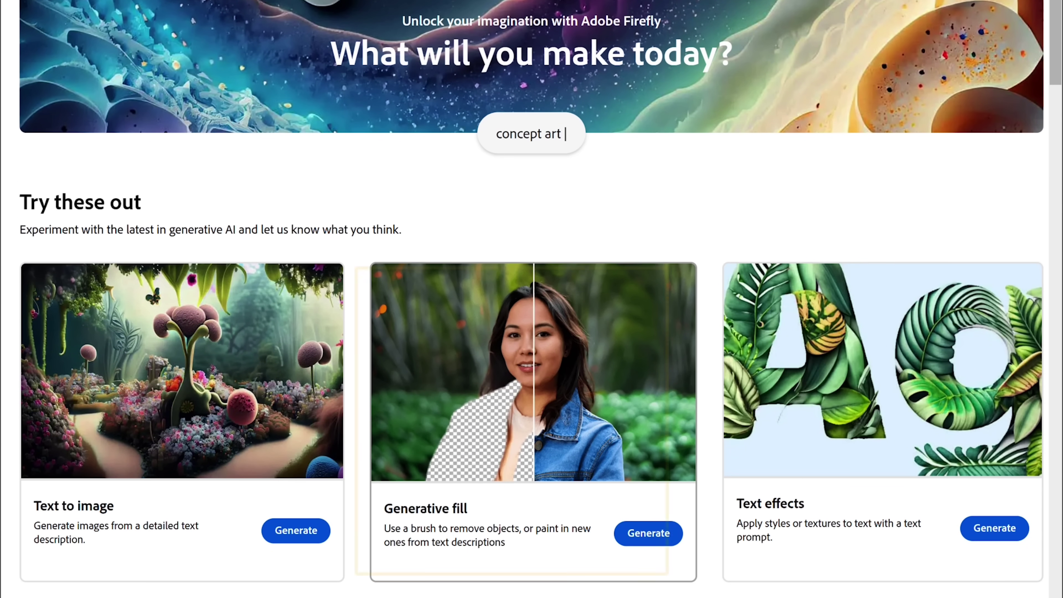
pyautogui.click(648, 539)
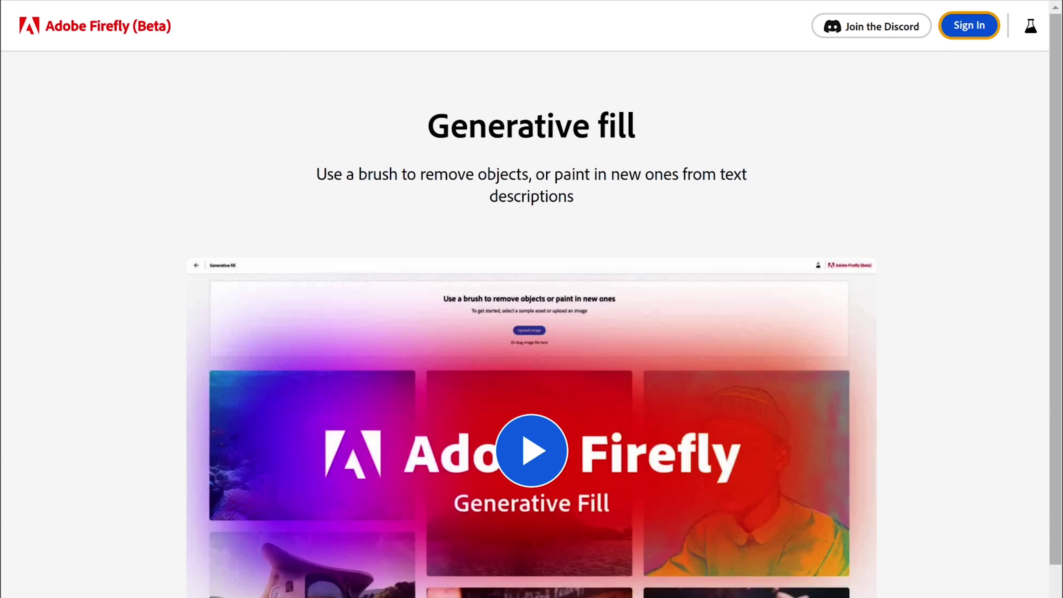
pyautogui.click(965, 33)
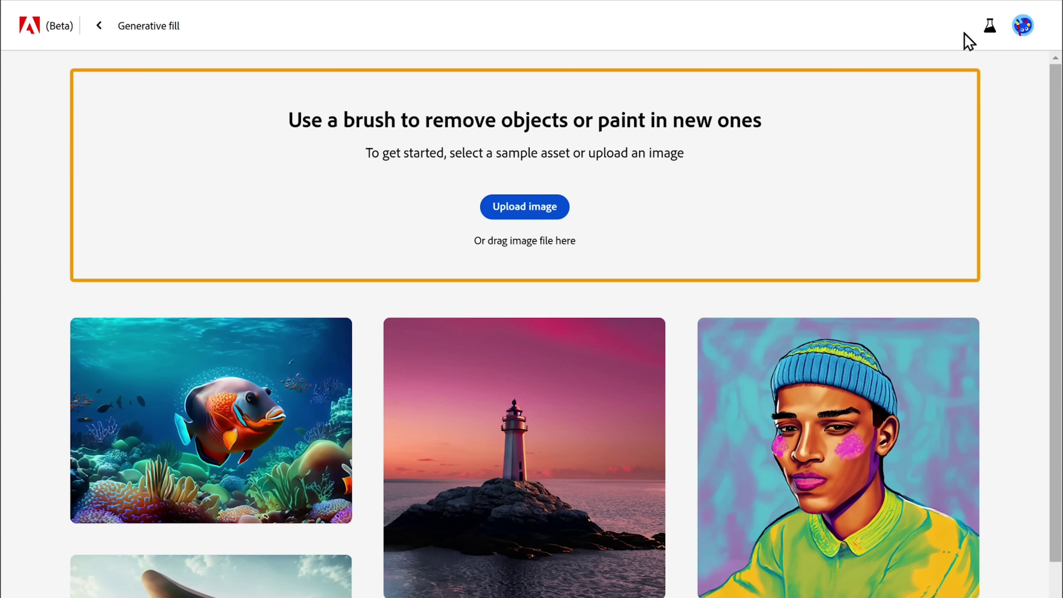
# Step: Upload the singleframe image from Downloads into Generative fill and pick the Remove tool
pyautogui.hotkey('alt', 'Tab')
pyautogui.moveTo(672, 325); pyautogui.dragTo(540, 235)
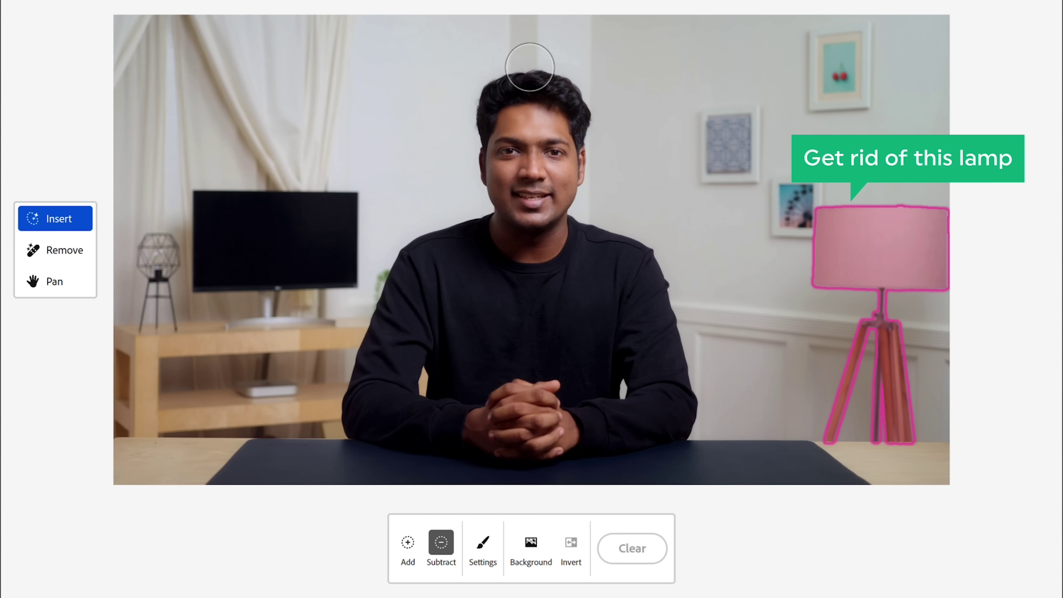
pyautogui.click(62, 253)
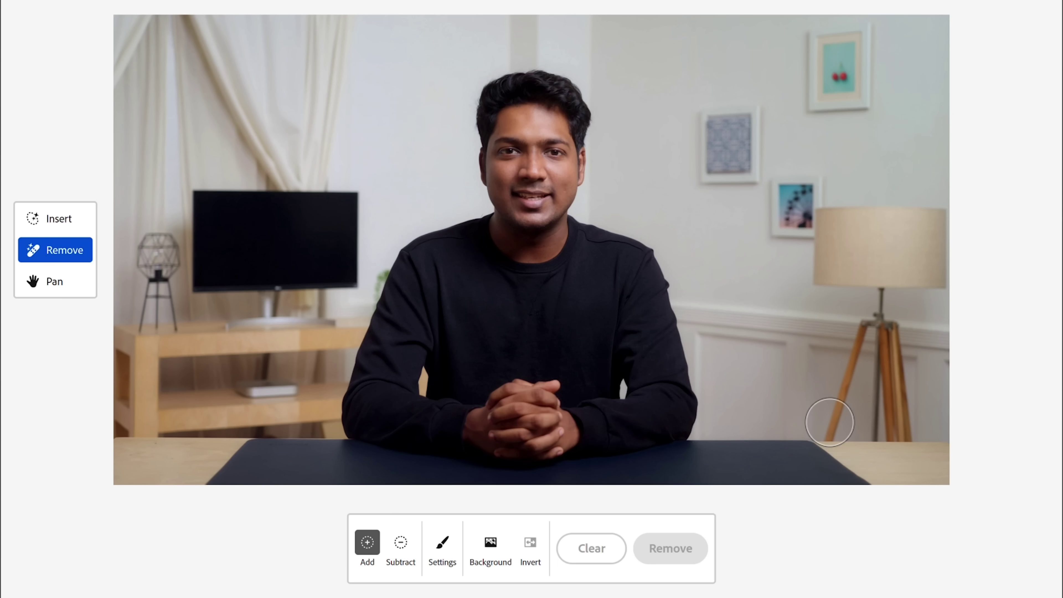
# Step: Erase the floor lamp on the right and save the edit before switching to Insert
pyautogui.moveTo(830, 423)
pyautogui.mouseDown()
pyautogui.moveTo(843, 220)
pyautogui.moveTo(900, 335)
pyautogui.moveTo(828, 300)
pyautogui.mouseUp()
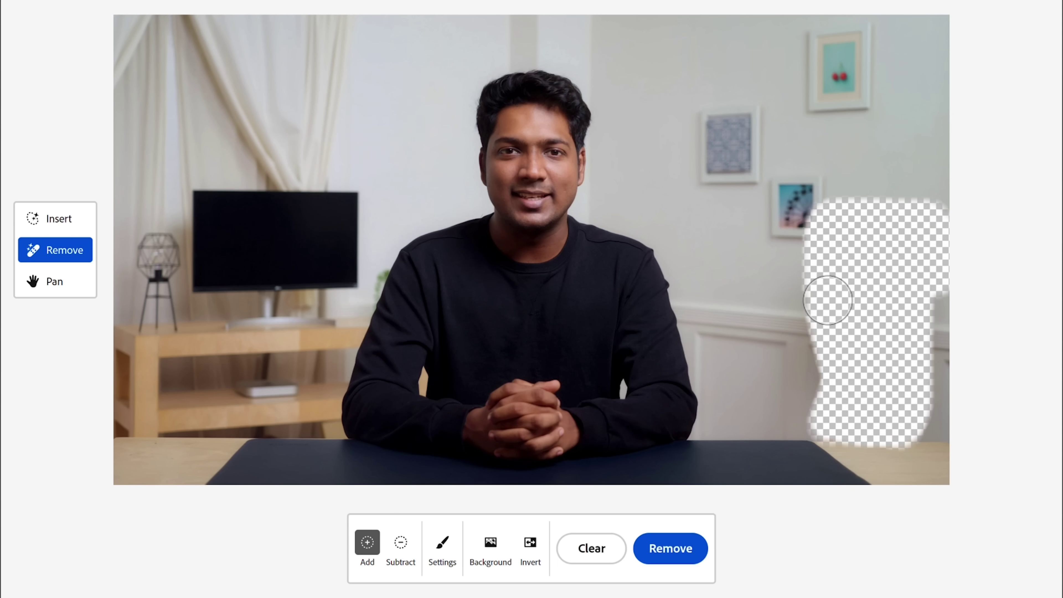
pyautogui.click(672, 552)
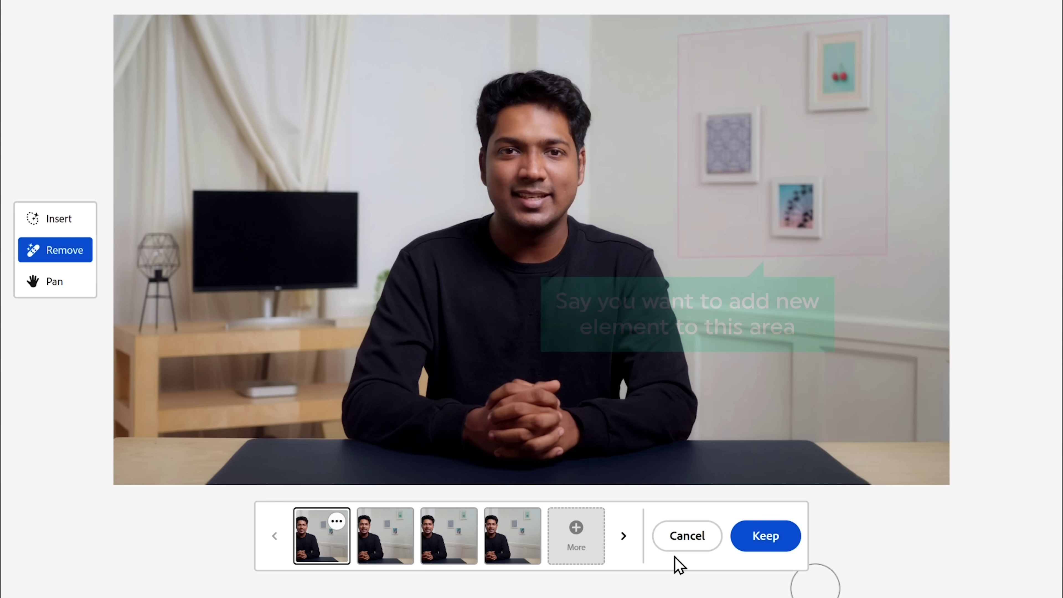
pyautogui.click(58, 226)
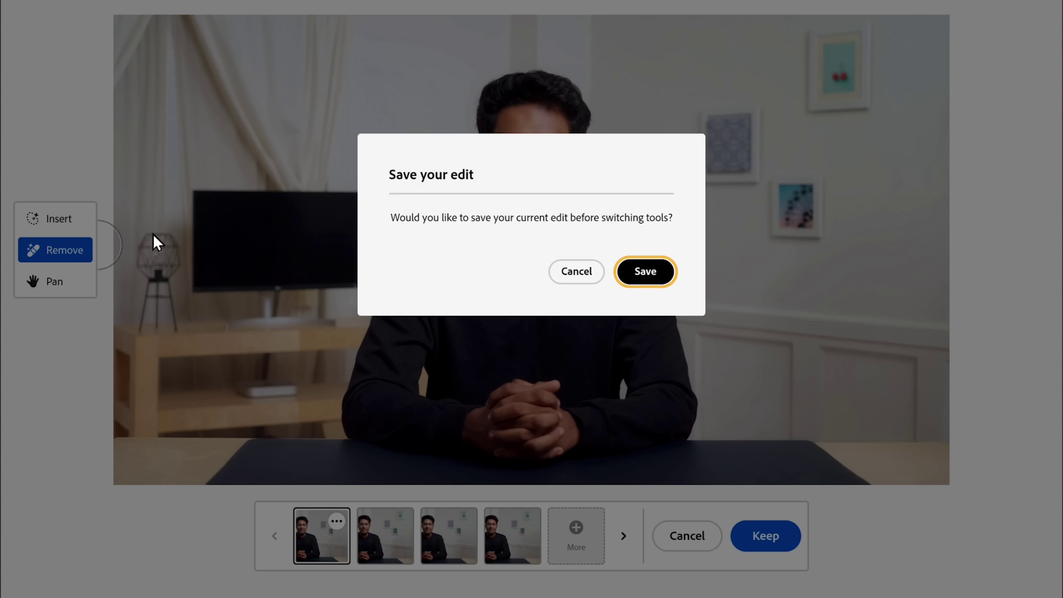
pyautogui.click(649, 277)
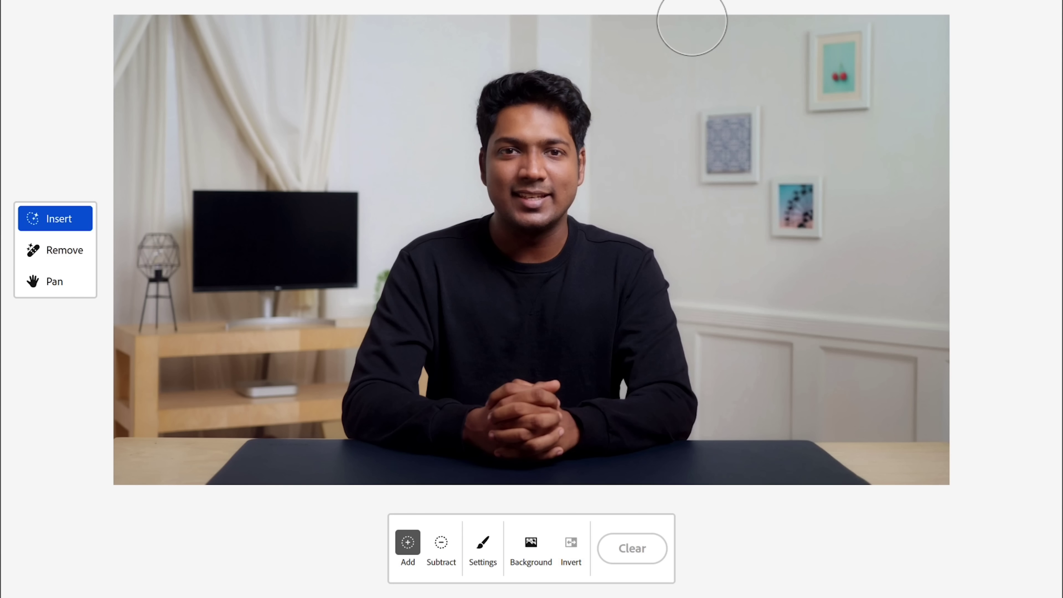
# Step: Generate 'Wall decor' on the upper-right wall and keep the framed leaf print variation
pyautogui.moveTo(692, 21)
pyautogui.mouseDown()
pyautogui.moveTo(719, 249)
pyautogui.moveTo(724, 19)
pyautogui.moveTo(826, 157)
pyautogui.moveTo(959, 247)
pyautogui.mouseUp()
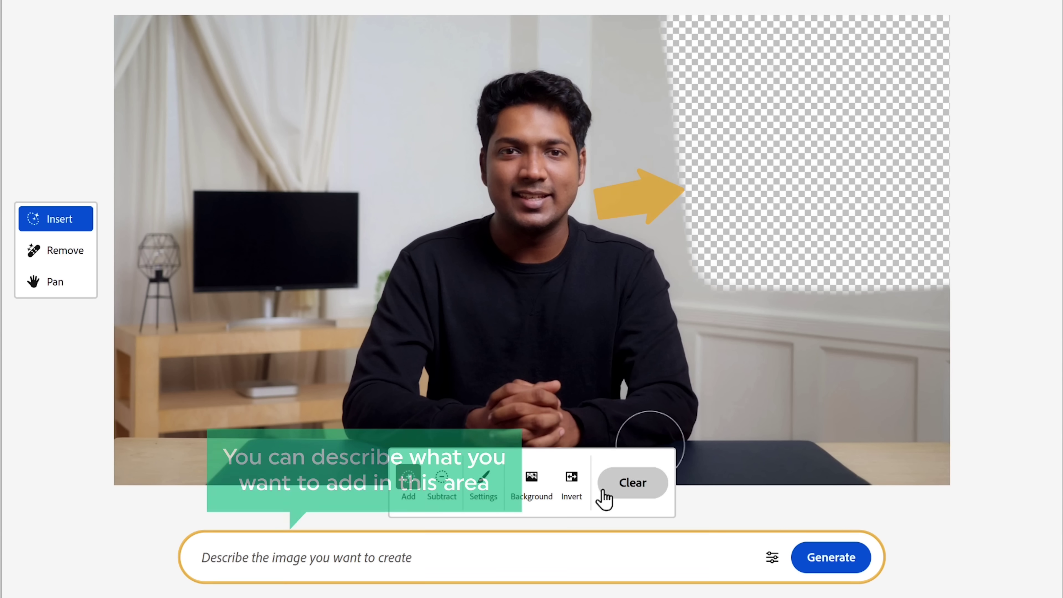
pyautogui.click(529, 558)
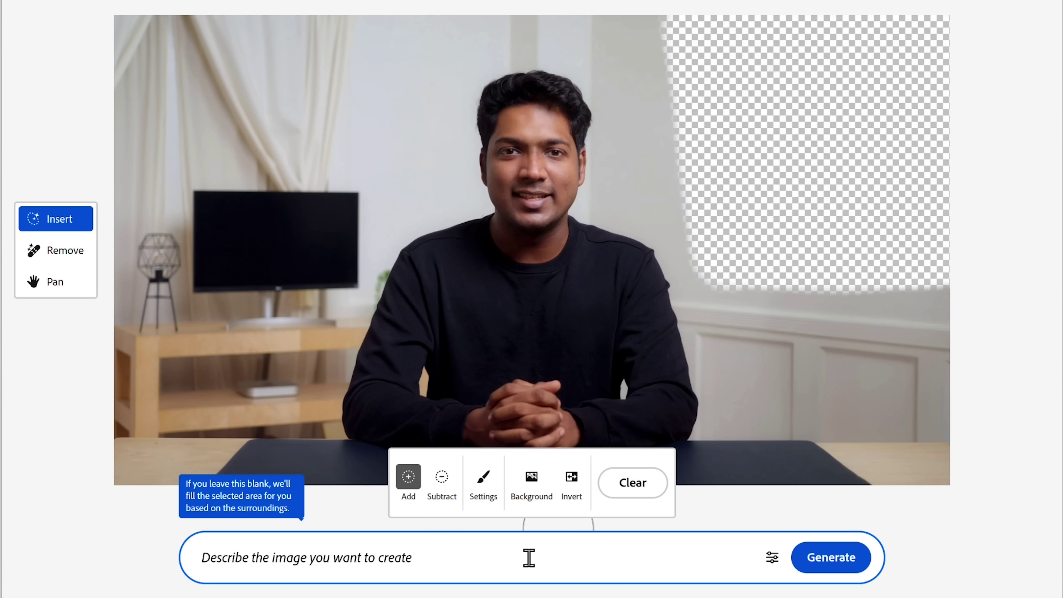
pyautogui.write('Wall decor')
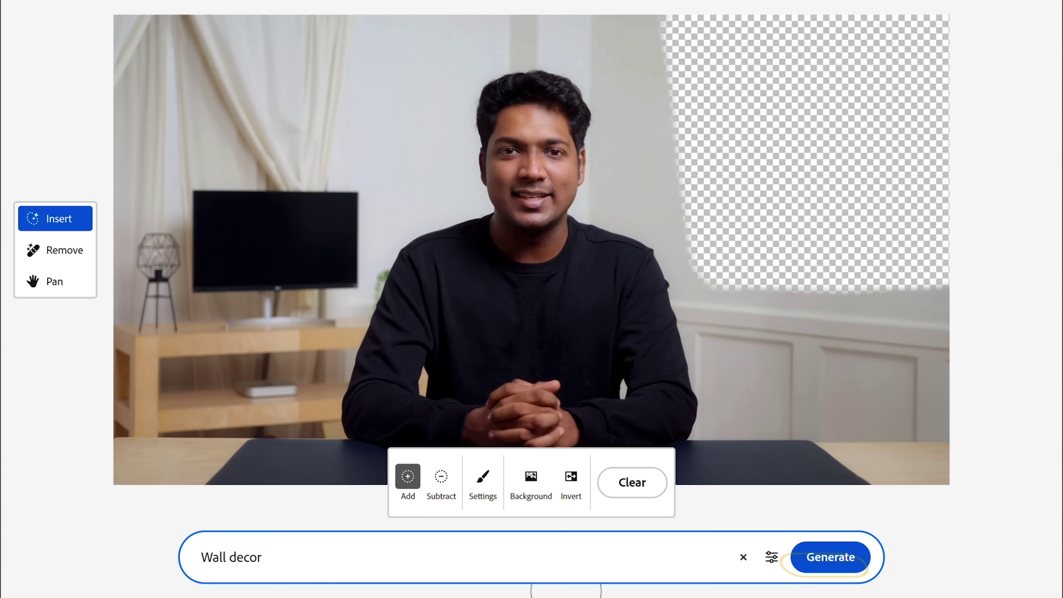
pyautogui.click(830, 558)
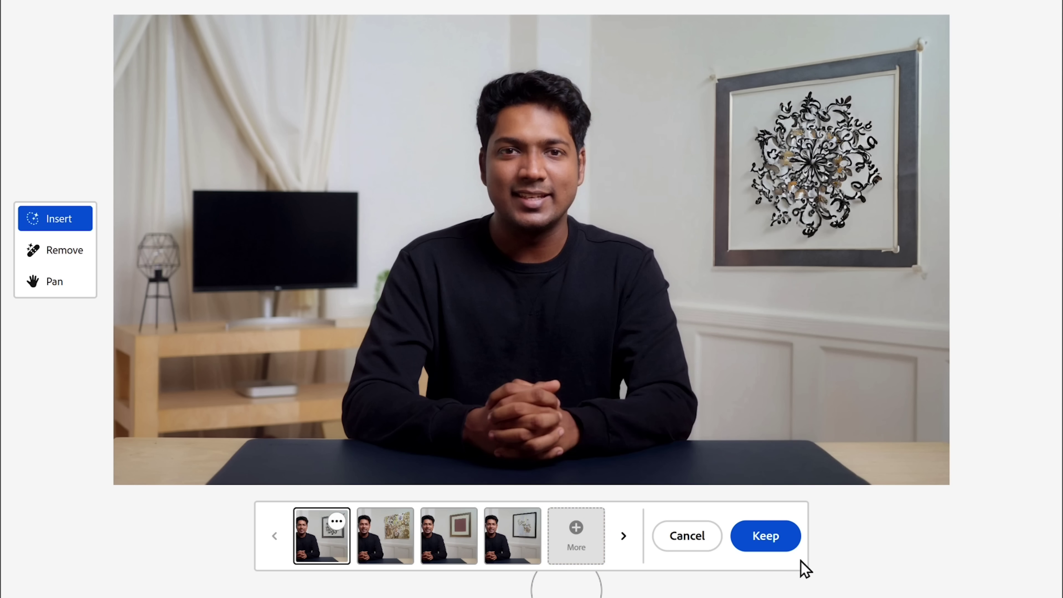
pyautogui.click(620, 541)
pyautogui.click(621, 541)
pyautogui.click(620, 541)
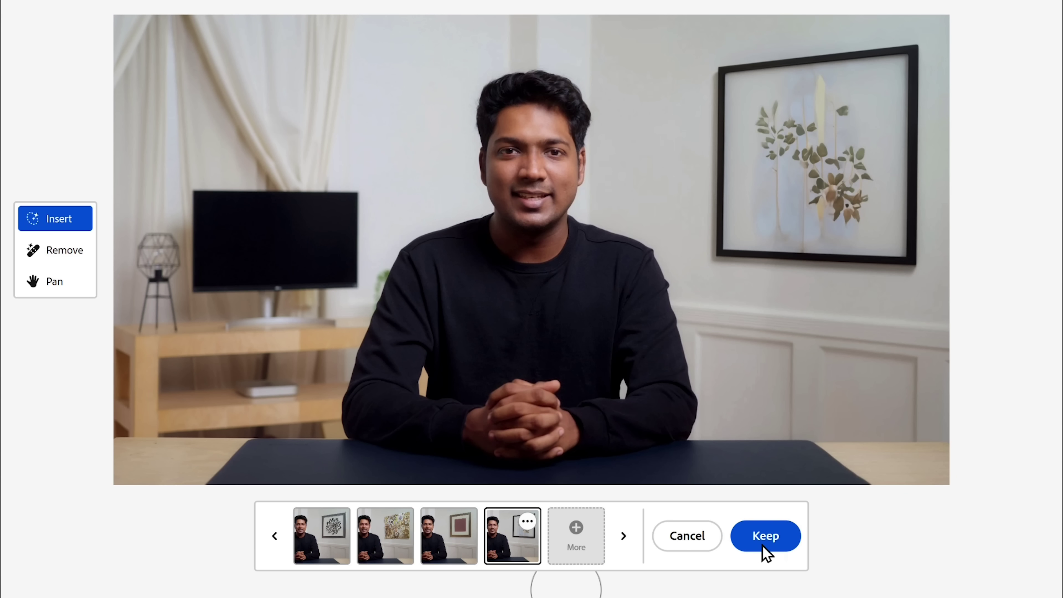
pyautogui.click(765, 537)
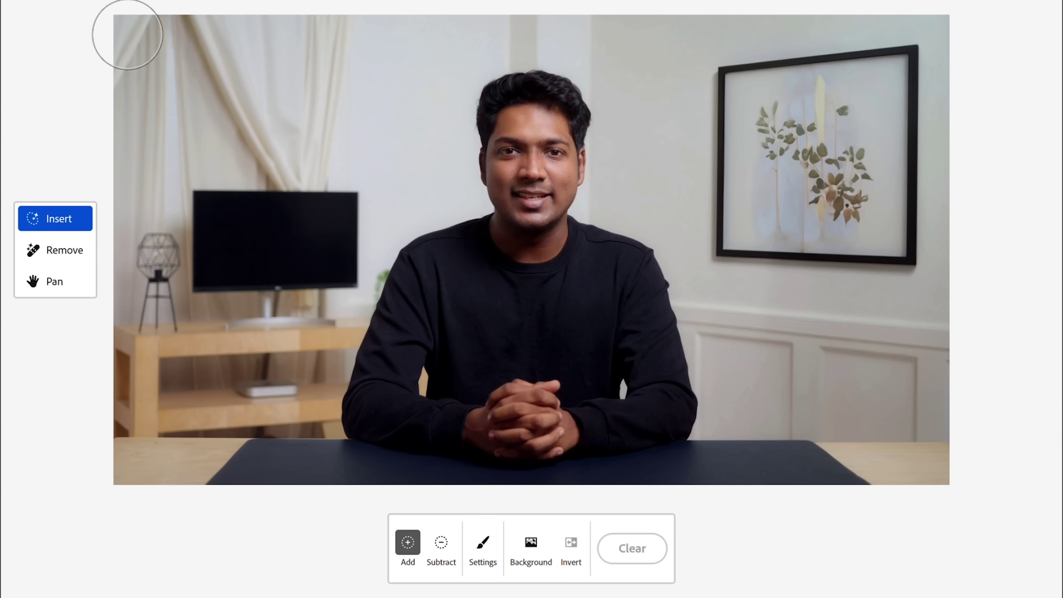
# Step: Generate bookshelves on the upper-left wall above the monitor and keep the fourth variation
pyautogui.moveTo(127, 34)
pyautogui.mouseDown()
pyautogui.moveTo(417, 47)
pyautogui.moveTo(190, 147)
pyautogui.moveTo(277, 72)
pyautogui.moveTo(430, 143)
pyautogui.mouseUp()
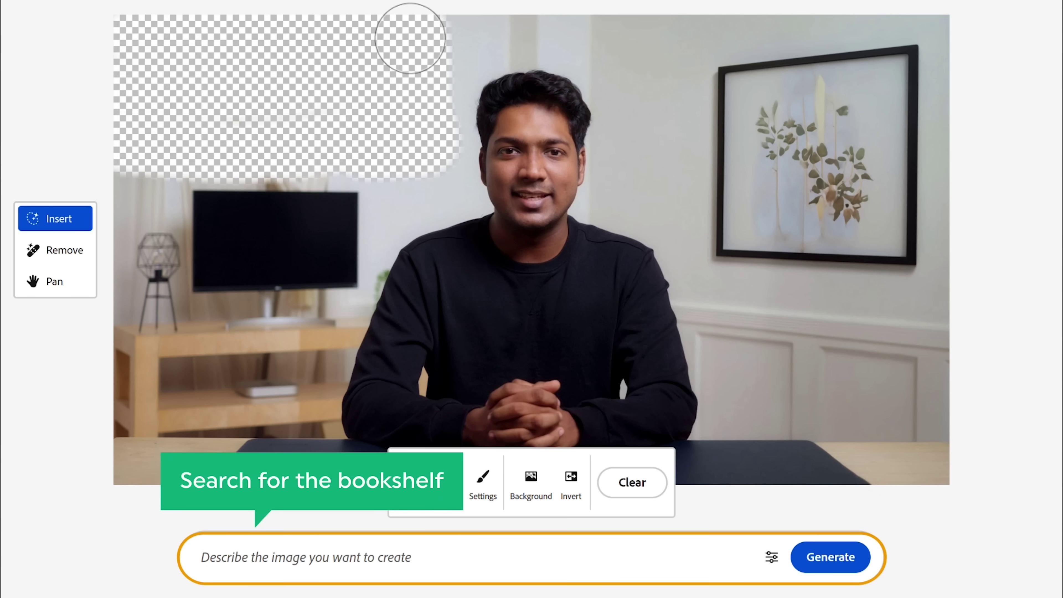
pyautogui.click(291, 559)
pyautogui.write('Book s')
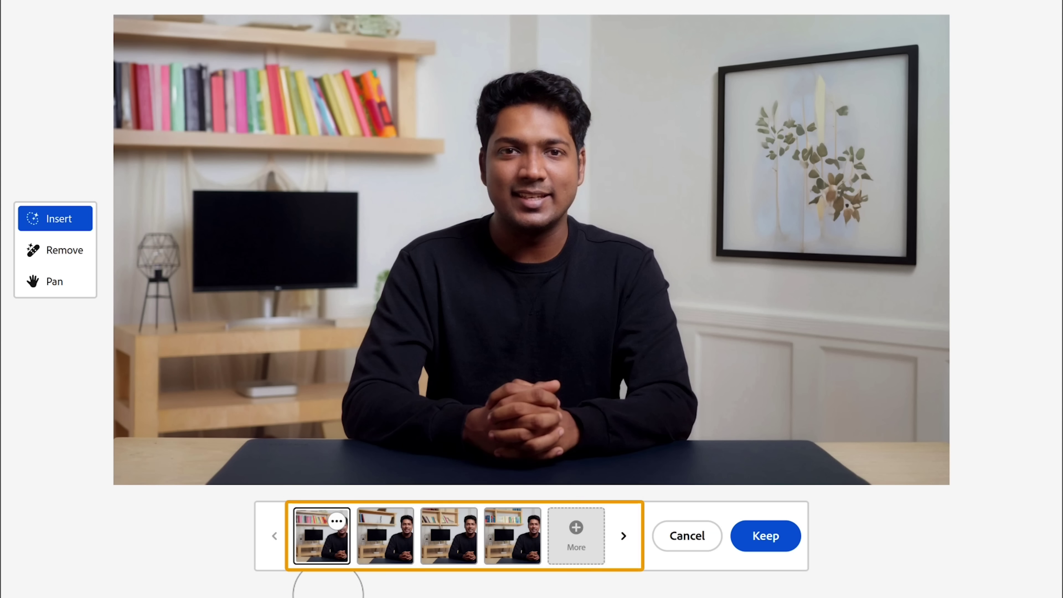
pyautogui.click(623, 536)
pyautogui.click(623, 536)
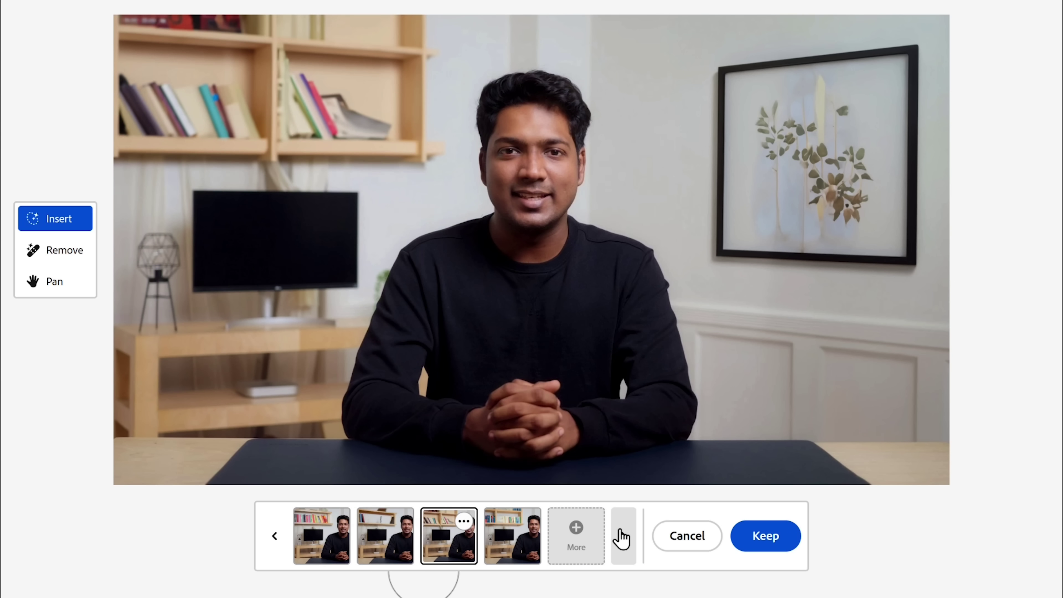
pyautogui.click(623, 536)
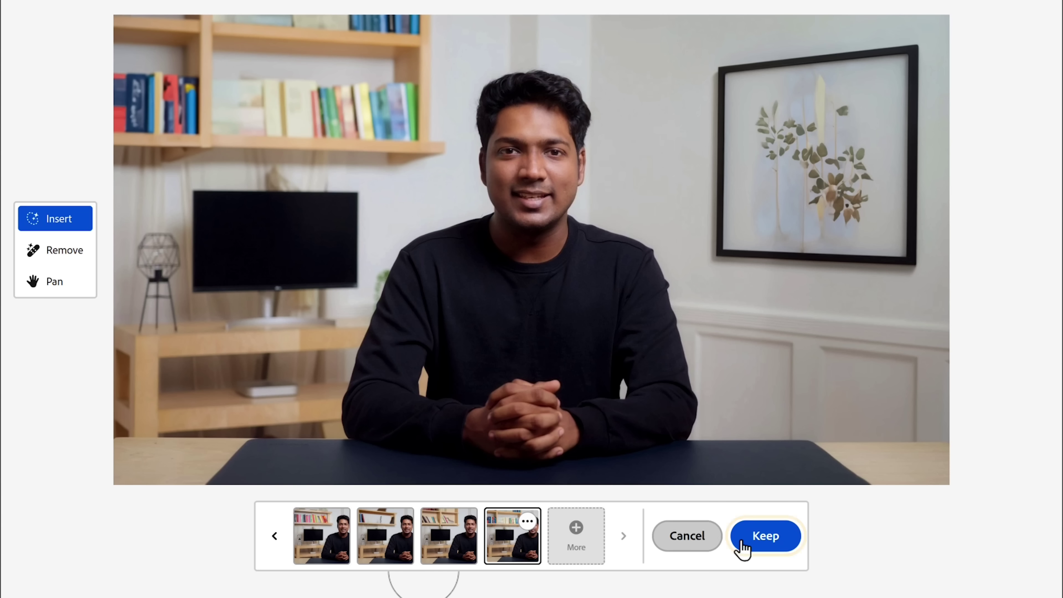
pyautogui.click(766, 540)
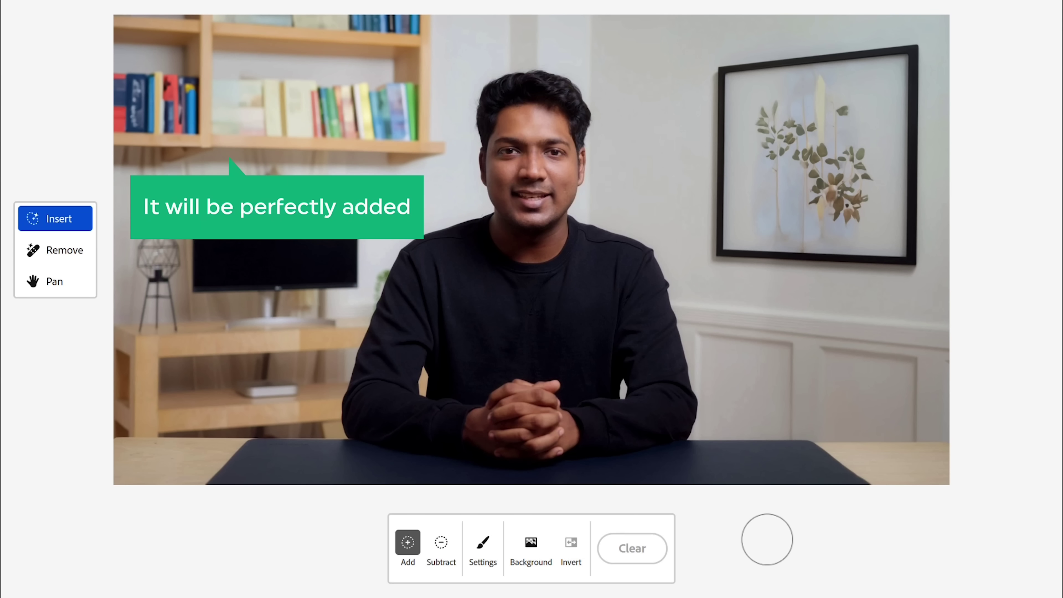
# Step: Fill the lower-right desk area with 'Desk decor' and keep the leafy potted plant
pyautogui.moveTo(844, 445)
pyautogui.mouseDown()
pyautogui.moveTo(848, 396)
pyautogui.moveTo(885, 389)
pyautogui.moveTo(865, 421)
pyautogui.mouseUp()
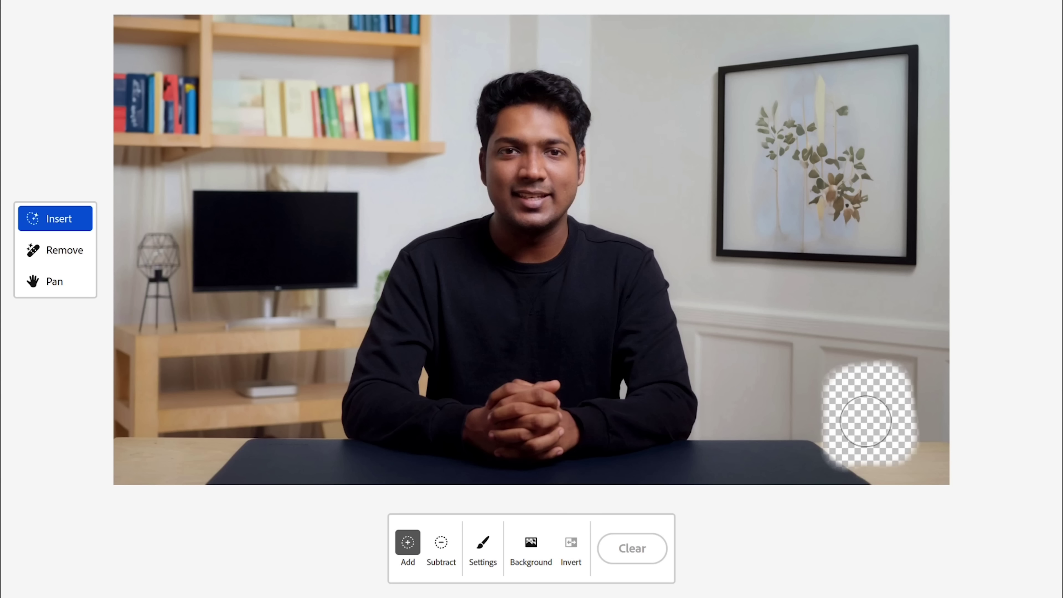
pyautogui.click(638, 565)
pyautogui.write('Desk decor')
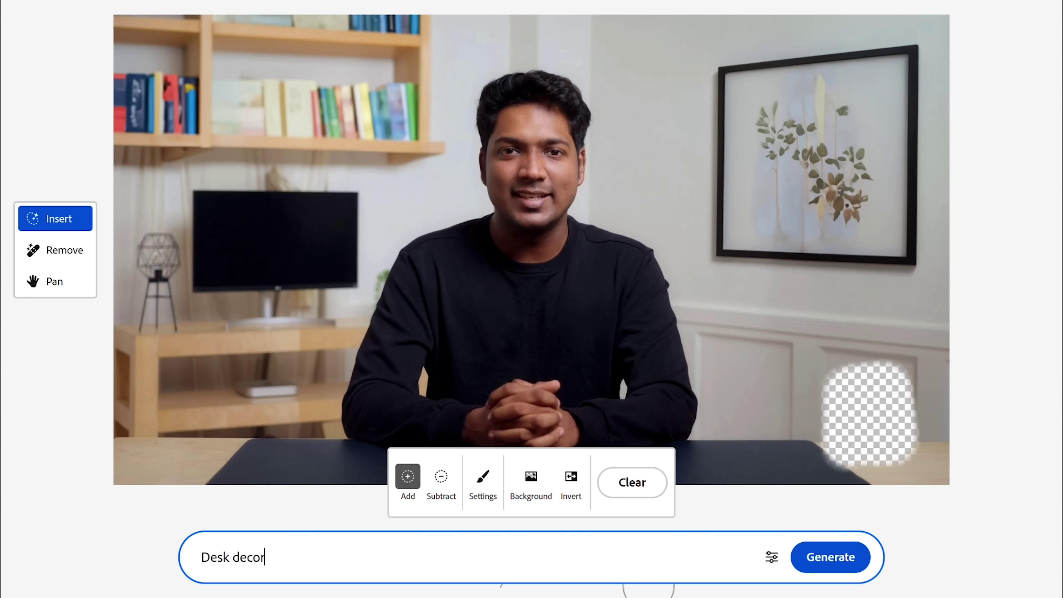
pyautogui.press('Return')
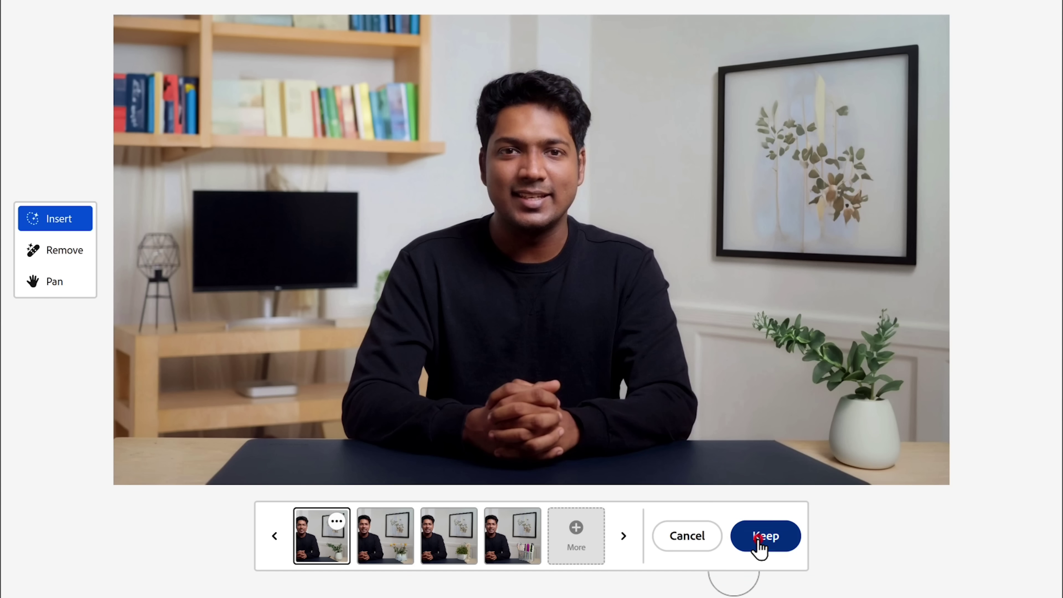
pyautogui.click(758, 540)
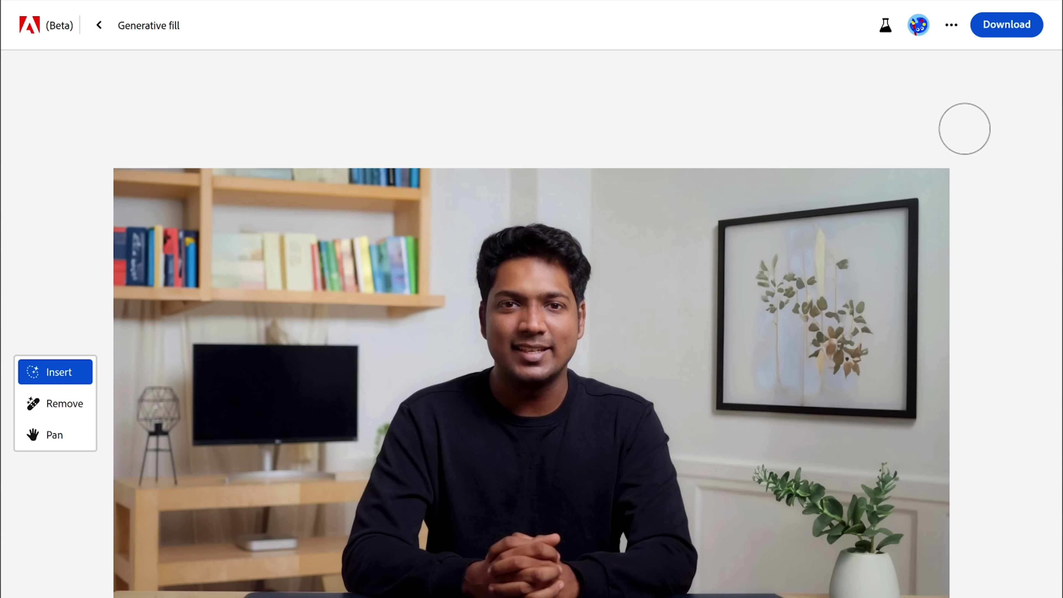
# Step: Download the edited frame as a PNG with Content Credentials and open it
pyautogui.click(1008, 26)
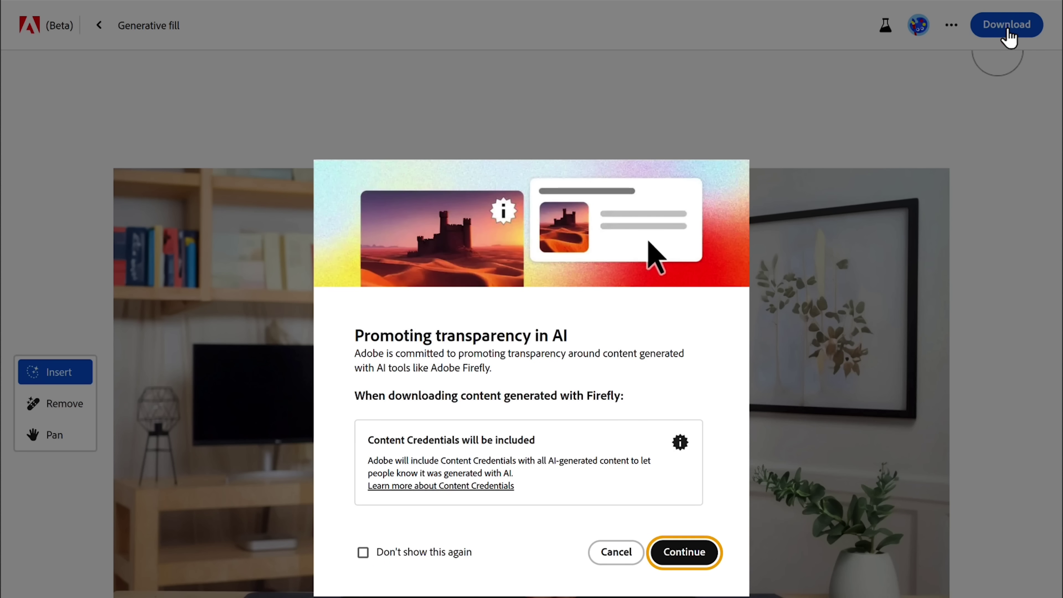
pyautogui.click(684, 553)
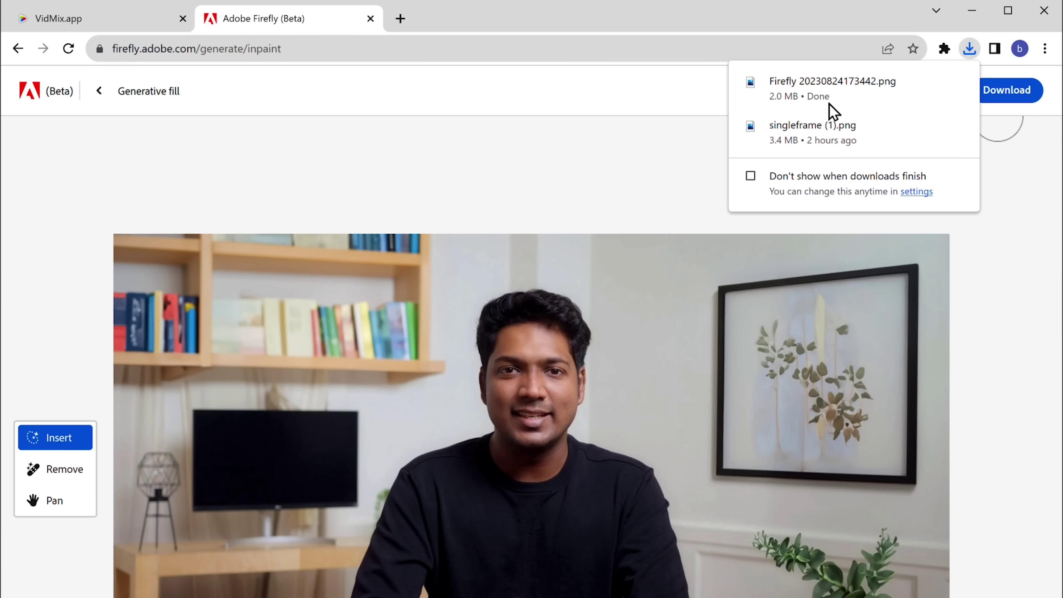
pyautogui.click(835, 96)
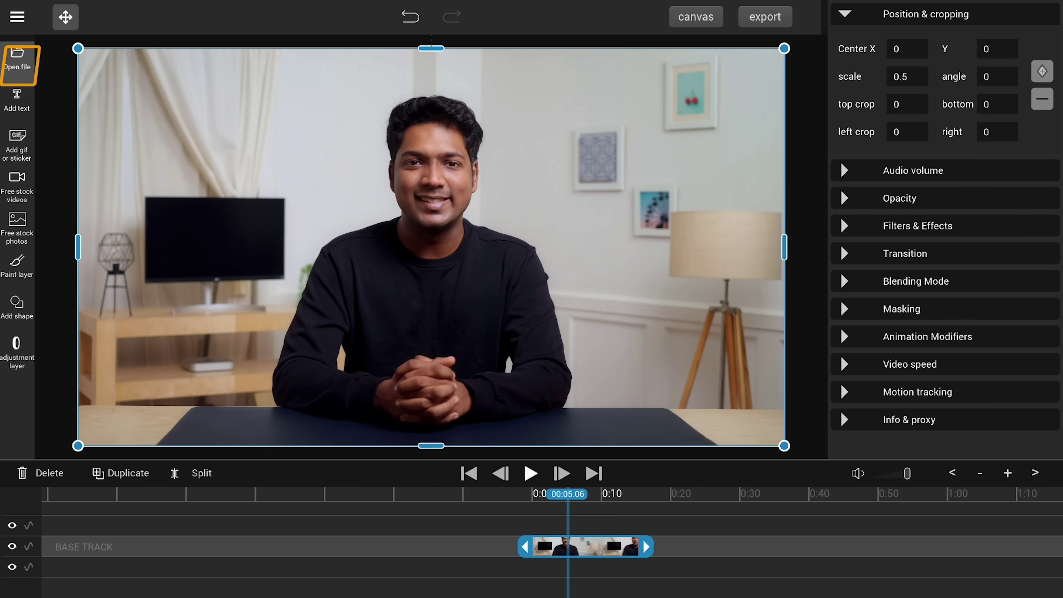
# Step: Add the Firefly PNG as a clip above the presenter video and play the composite
pyautogui.click(19, 70)
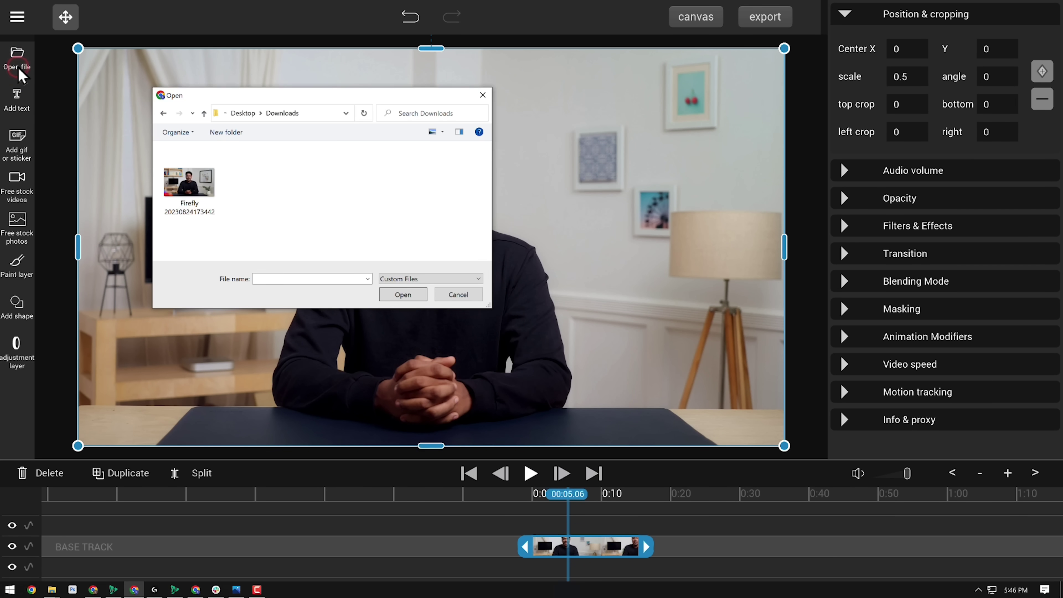
pyautogui.click(193, 184)
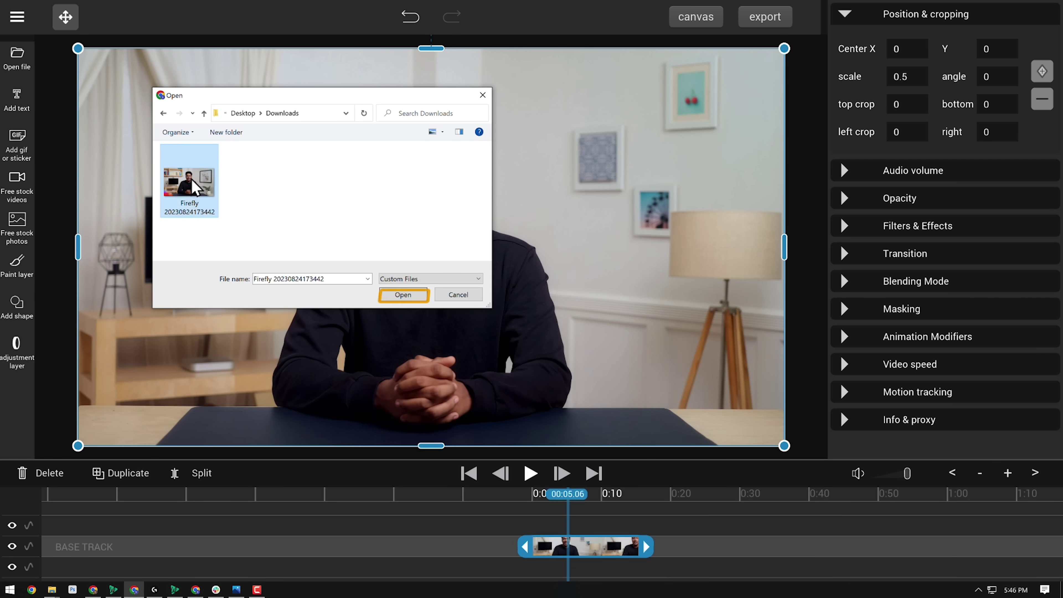
pyautogui.click(403, 295)
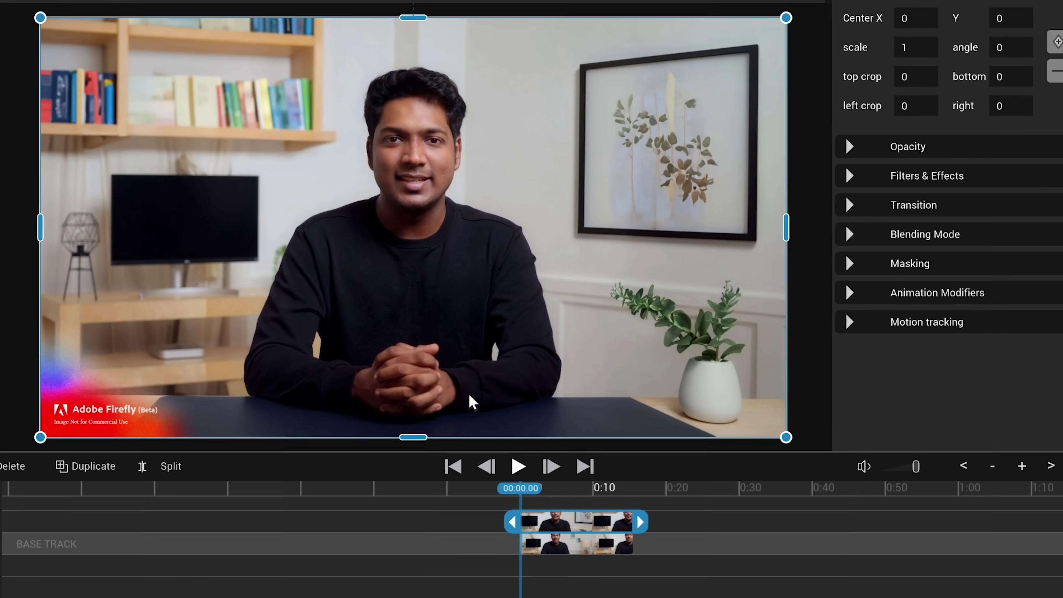
pyautogui.click(495, 454)
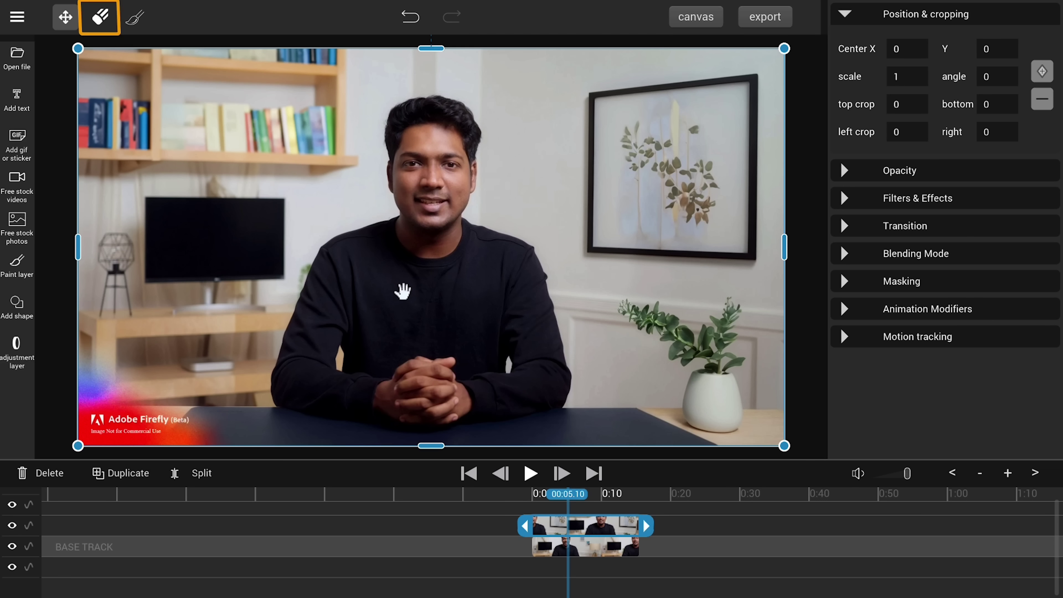
# Step: Erase the Adobe Firefly watermark from the overlay's bottom-left corner with the erase & restore brush
pyautogui.click(101, 18)
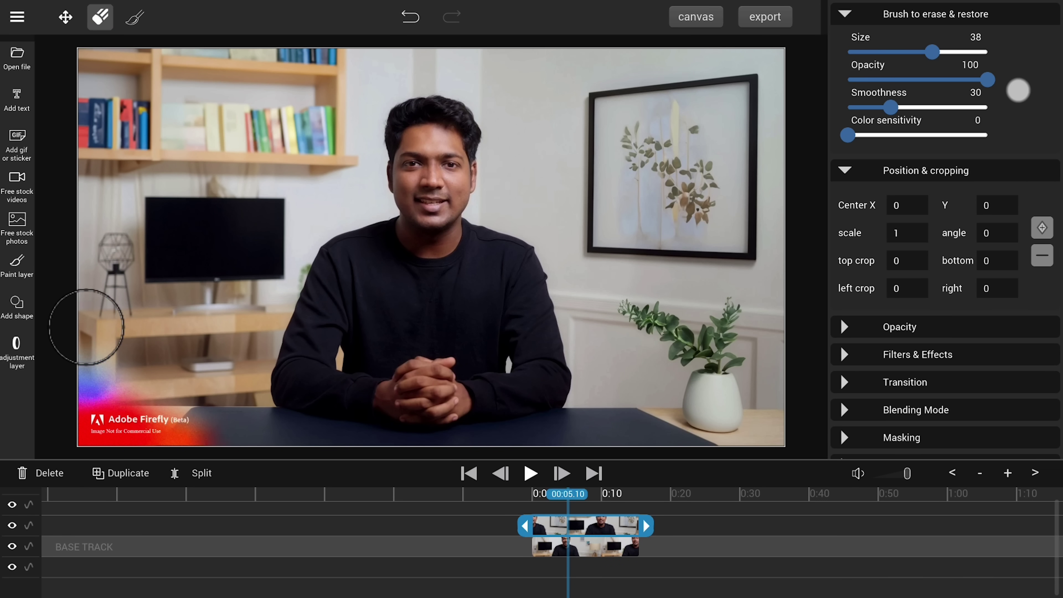
pyautogui.moveTo(100, 356)
pyautogui.mouseDown()
pyautogui.moveTo(213, 423)
pyautogui.moveTo(195, 395)
pyautogui.mouseUp()
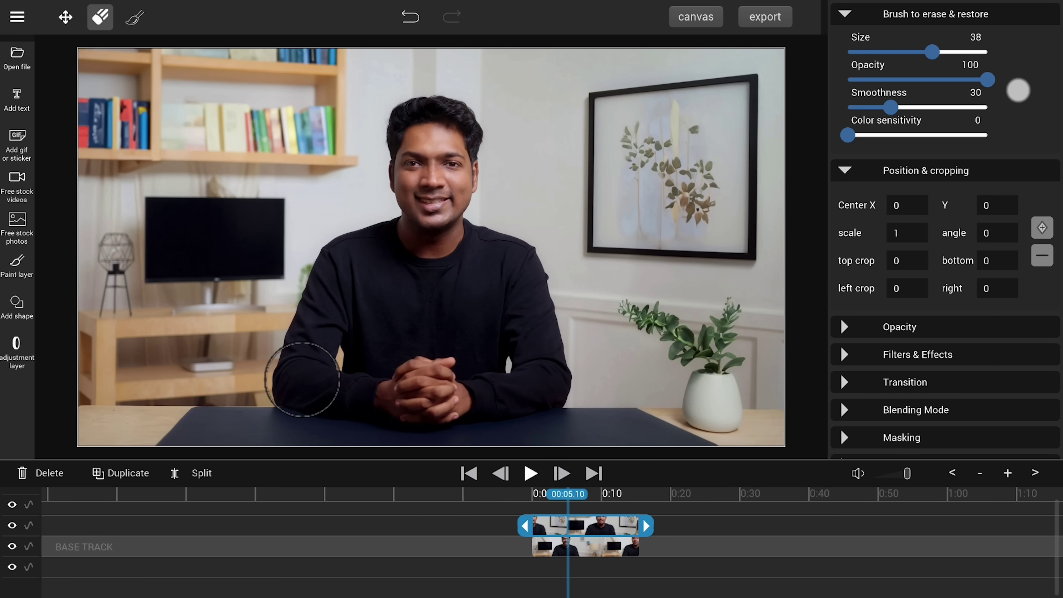
pyautogui.press('Home')
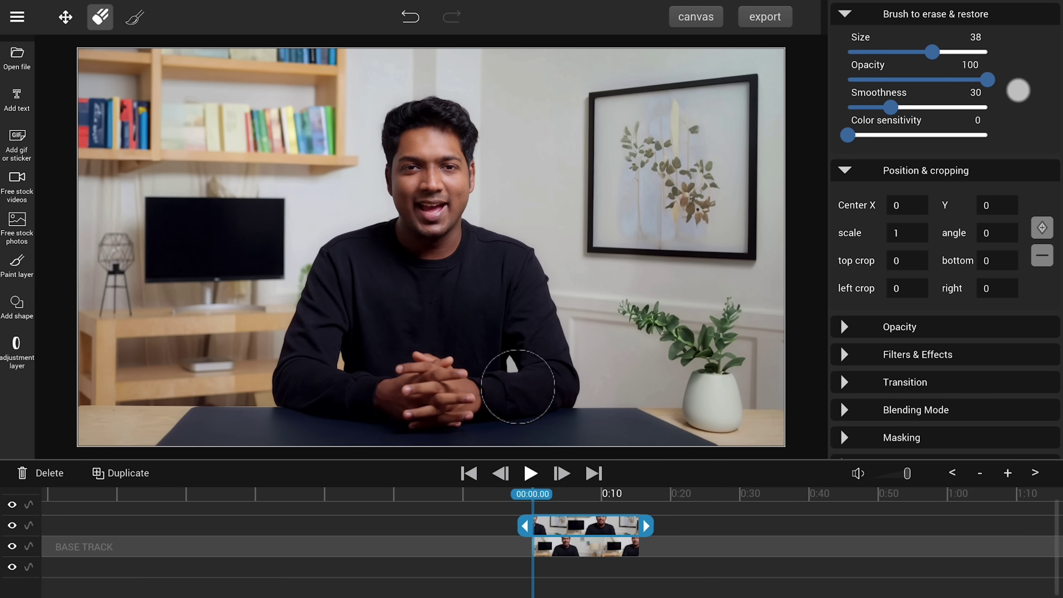
# Step: Replay the video from the start to check the result, then open the export settings
pyautogui.click(534, 478)
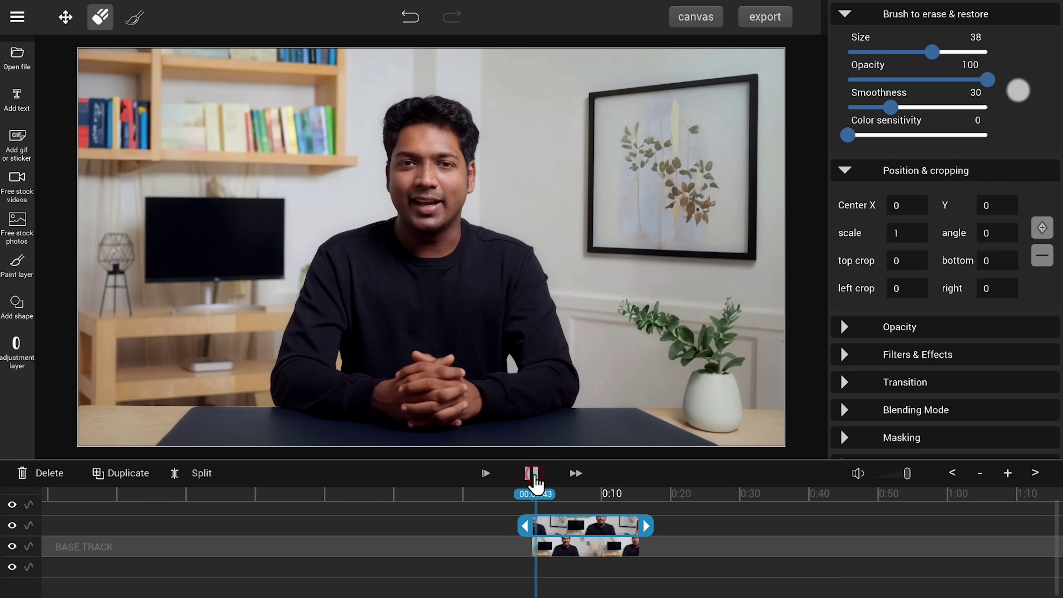
pyautogui.click(534, 478)
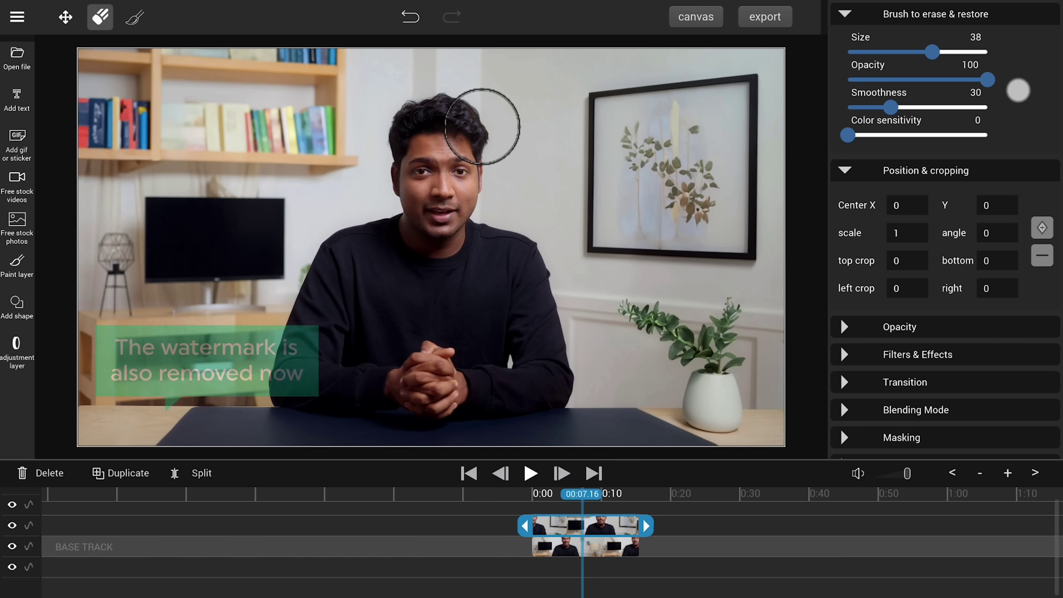
pyautogui.click(768, 23)
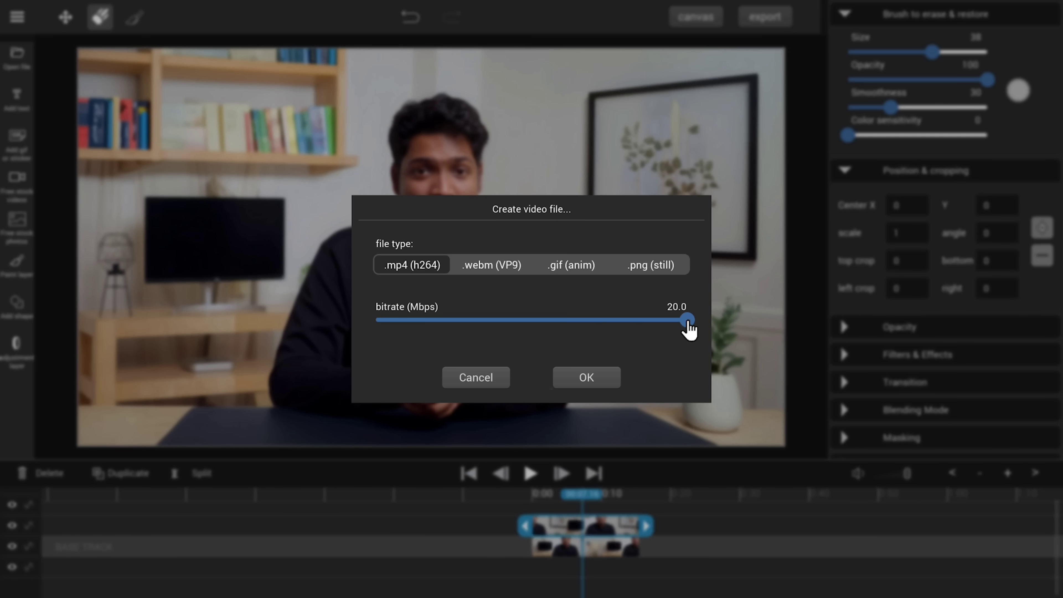
# Step: Export the composite as 'Changed background' MP4 (h264, 20 Mbps) into the Final video folder
pyautogui.click(586, 378)
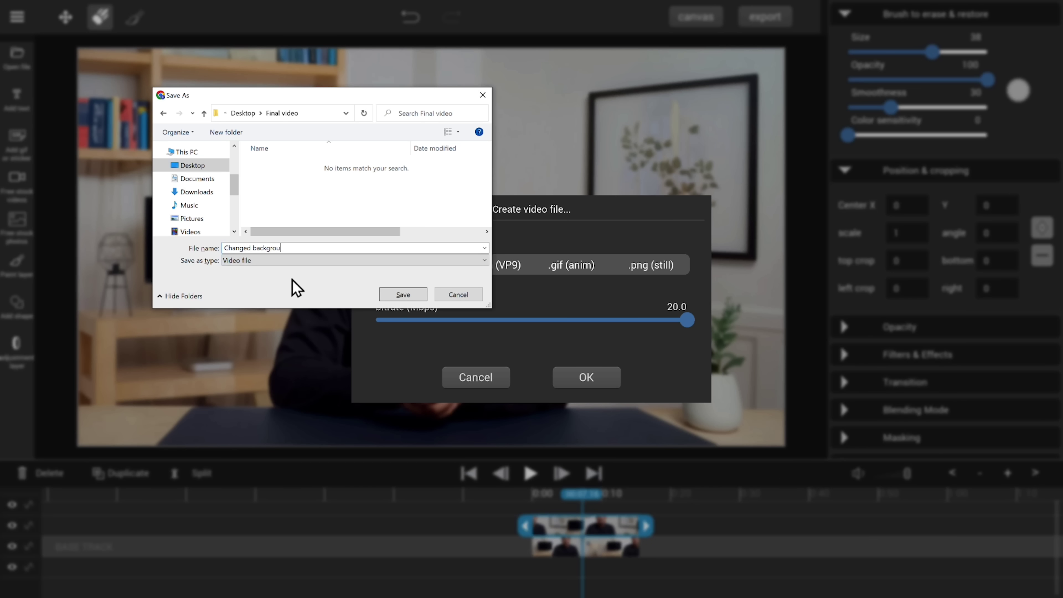
pyautogui.click(402, 295)
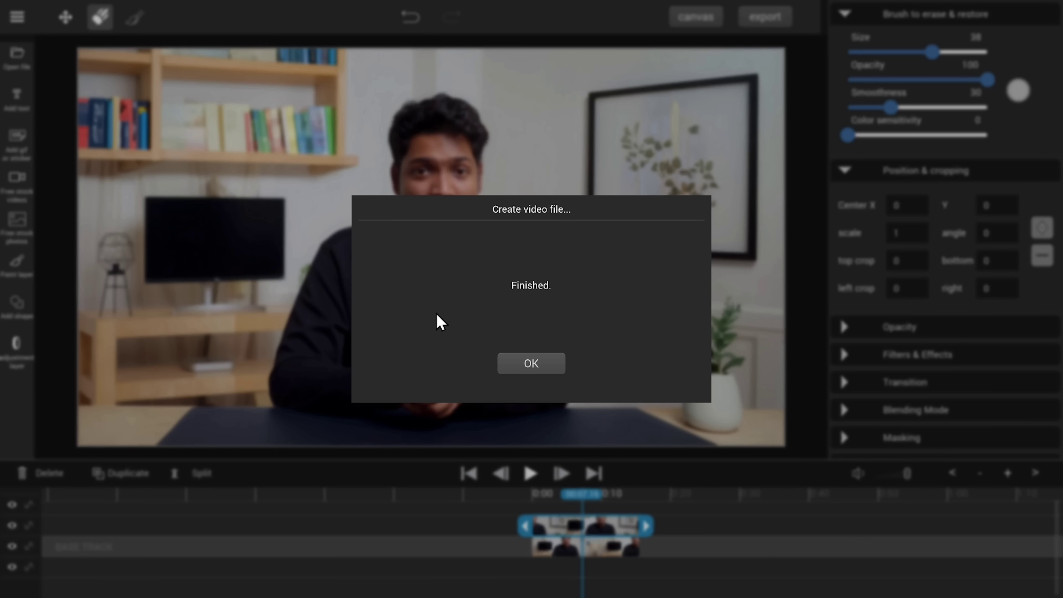
pyautogui.click(531, 363)
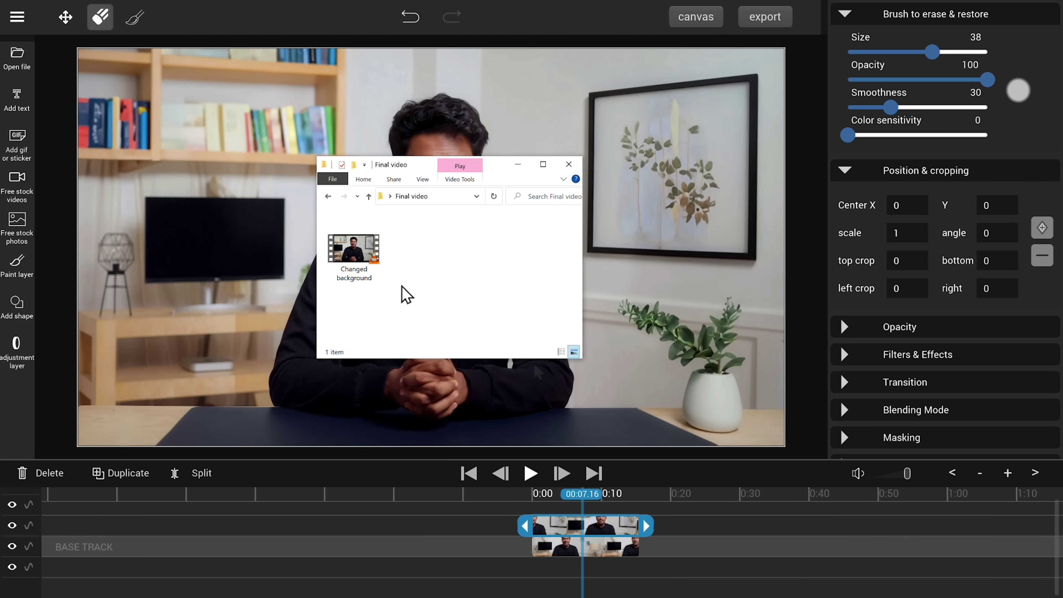
# Step: Play the exported Changed background video in VLC and pause it
pyautogui.click(360, 260)
pyautogui.doubleClick(362, 265)
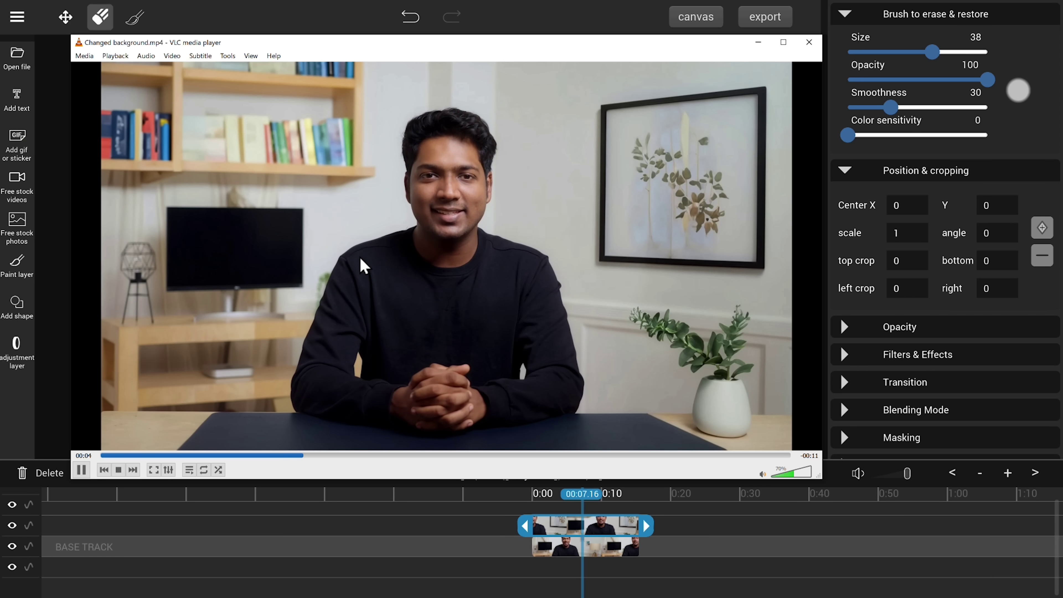
pyautogui.press('space')
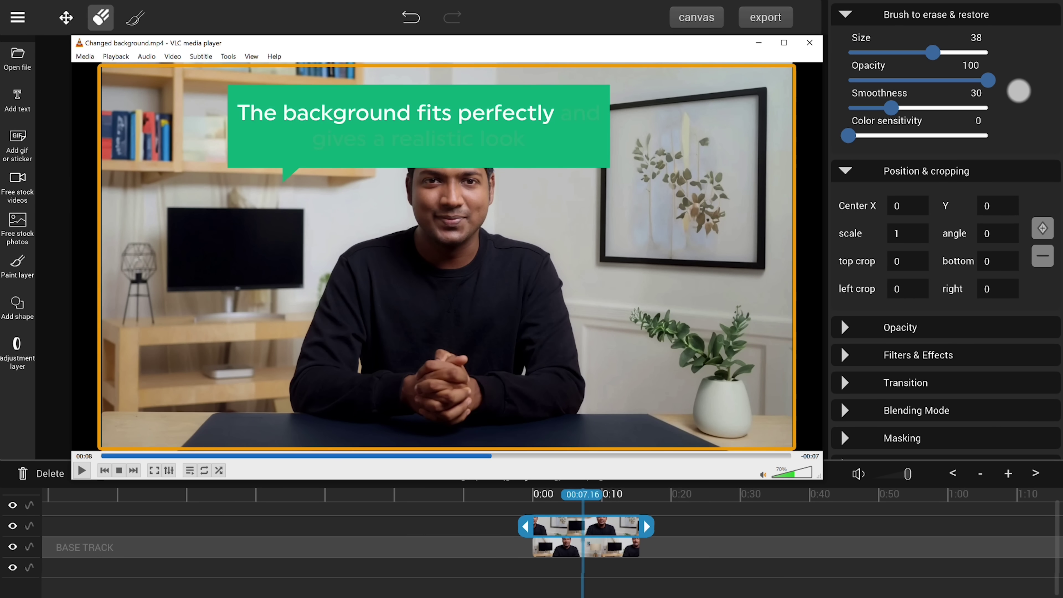